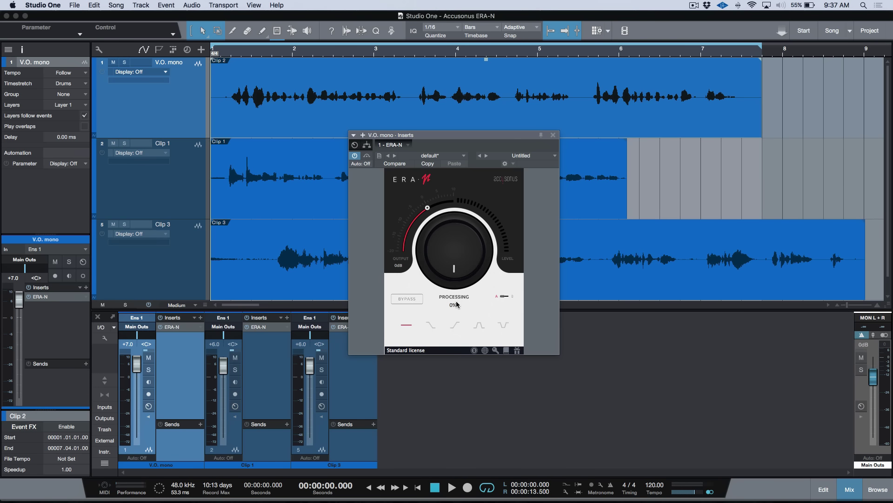
# Close the V.O. mono track's ERA-N editor window
pyautogui.click(553, 135)
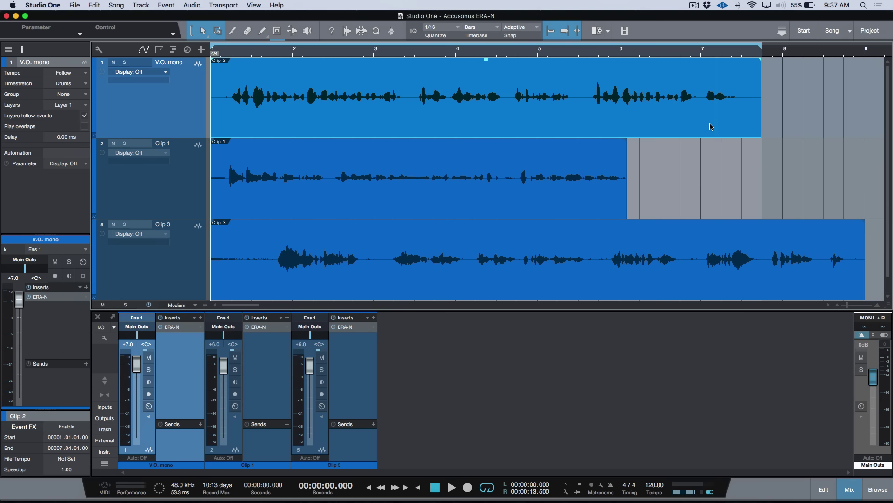
# Solo the V.O. mono track and audition its raw dialogue
pyautogui.click(694, 290)
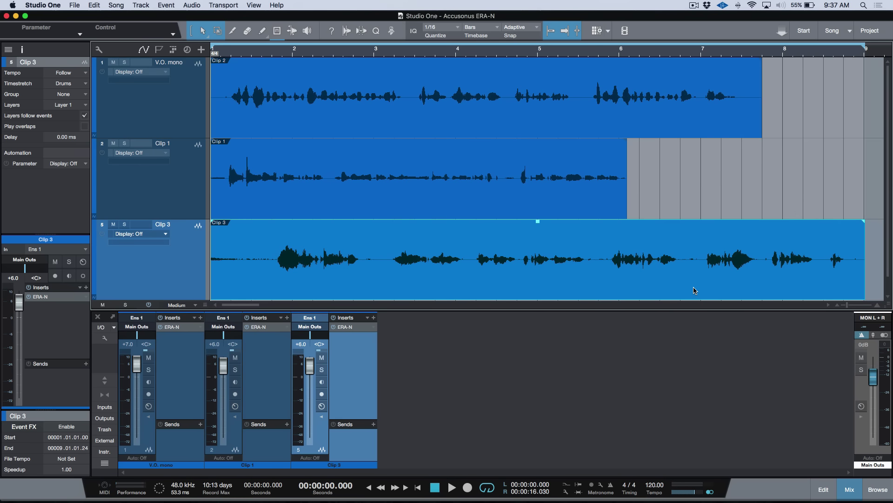
pyautogui.click(724, 128)
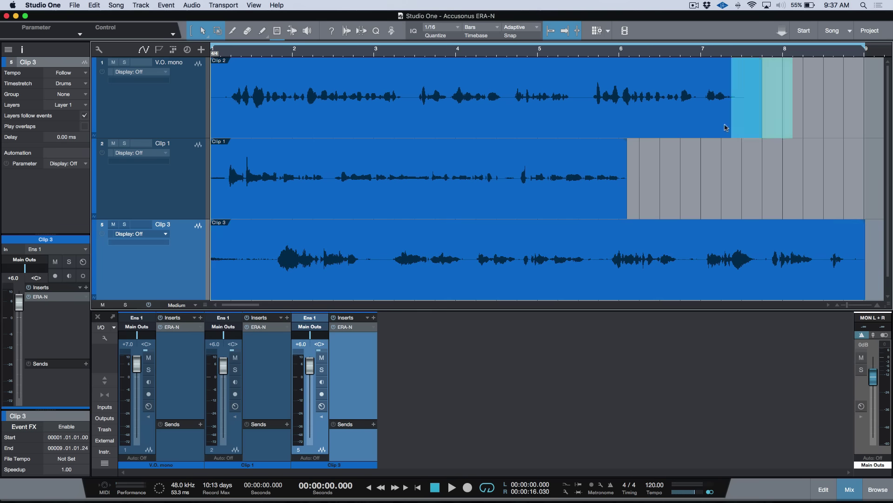
pyautogui.press('s')
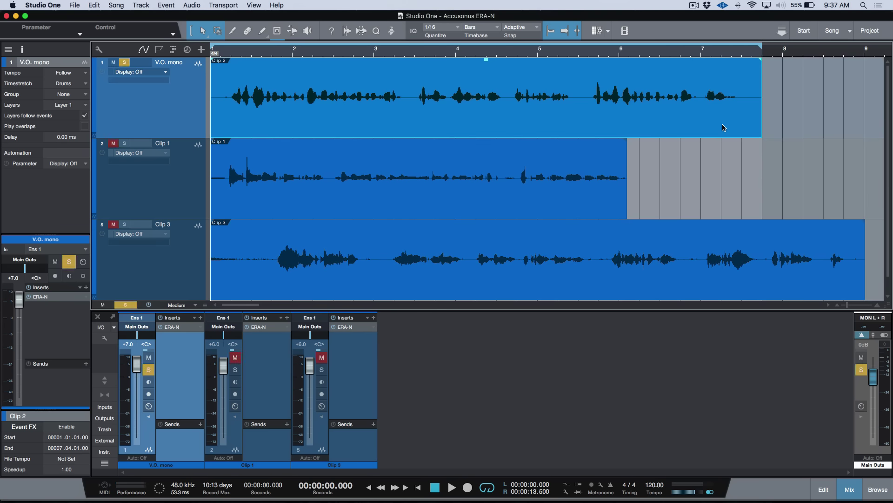
pyautogui.press('space')
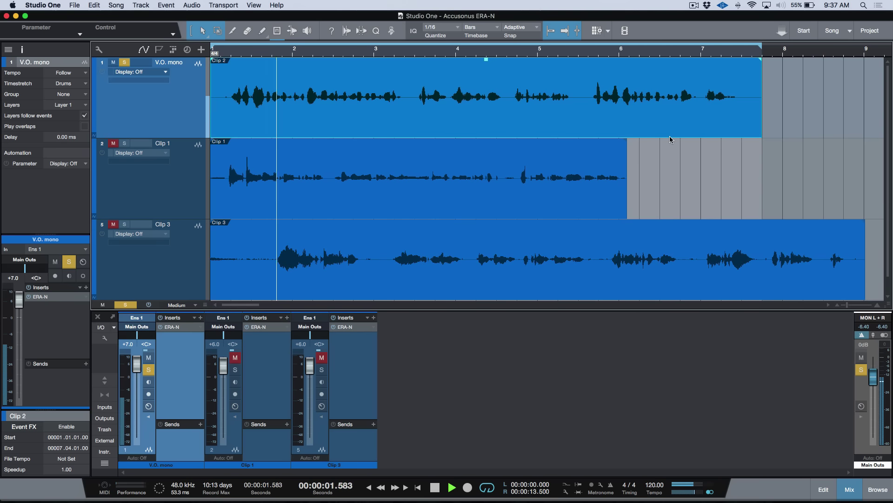
pyautogui.press('space')
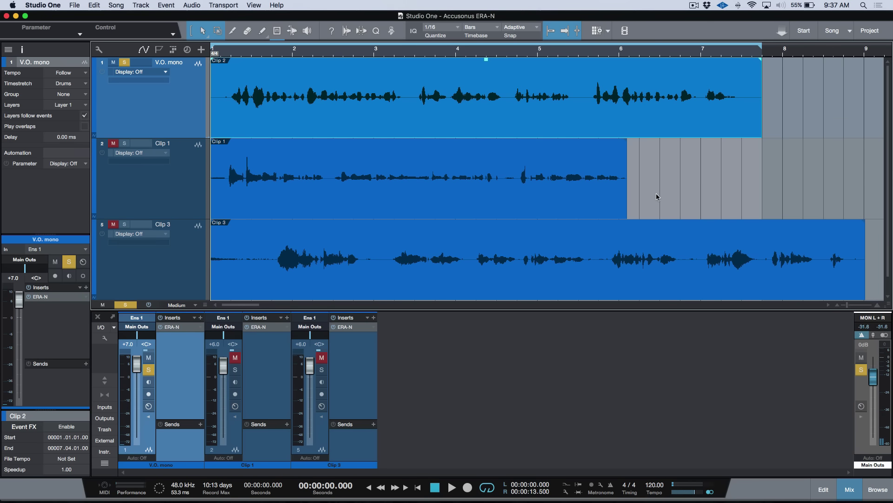
# Solo the Clip 1 track and listen to its noisy dialogue twice
pyautogui.click(579, 201)
pyautogui.press('space')
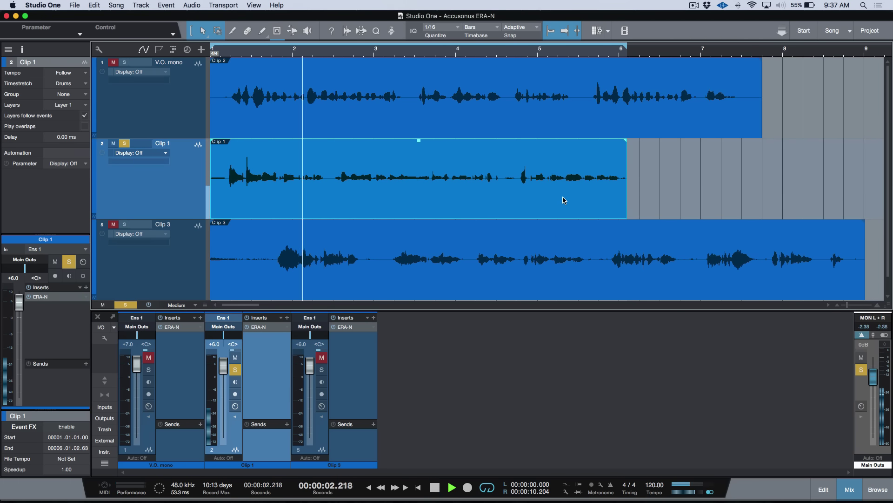
pyautogui.press('space')
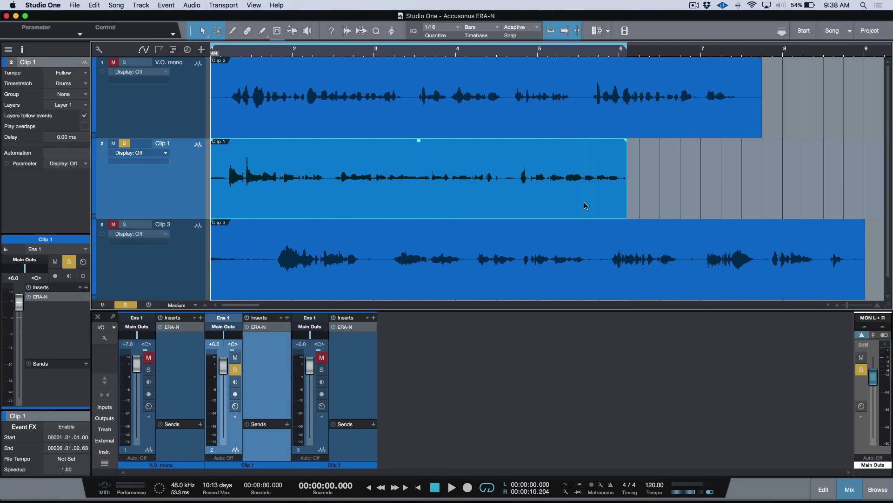
pyautogui.press('space')
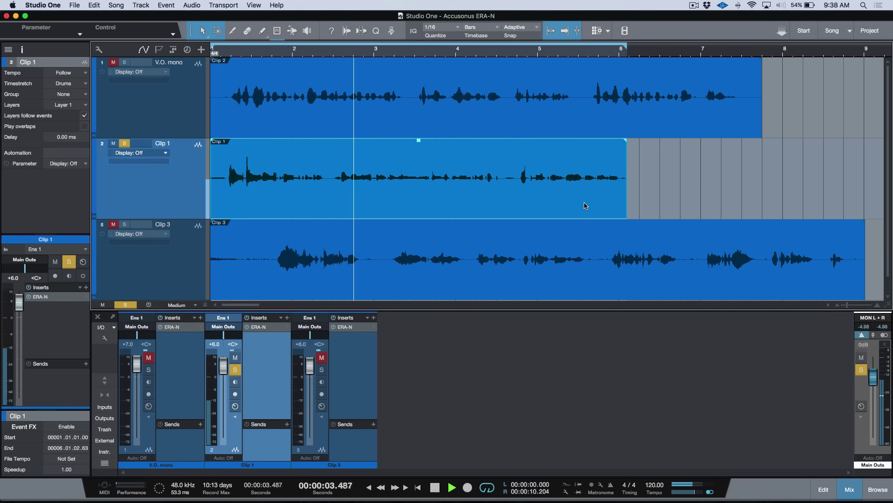
pyautogui.press('space')
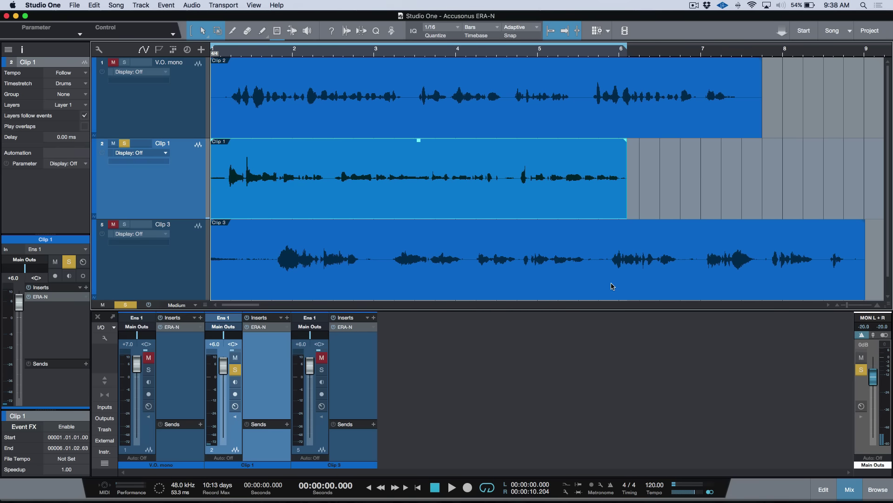
# Solo the Clip 3 track and audition its noisy dialogue
pyautogui.click(612, 285)
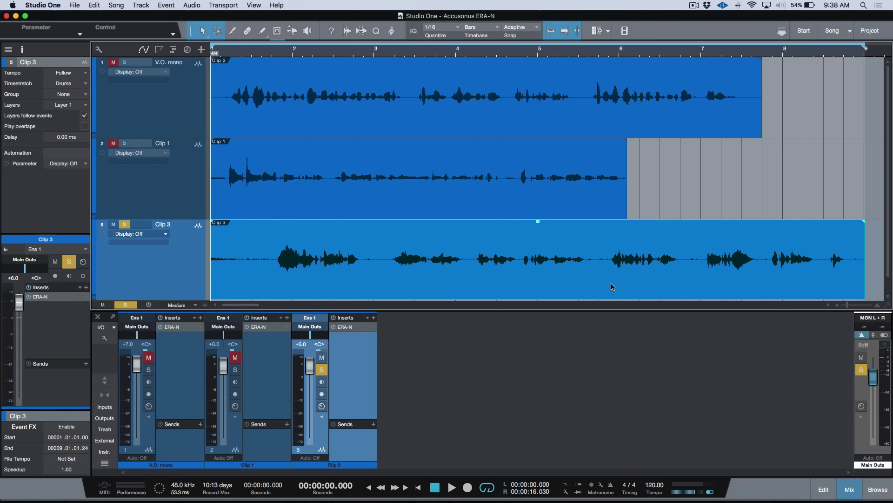
pyautogui.press('space')
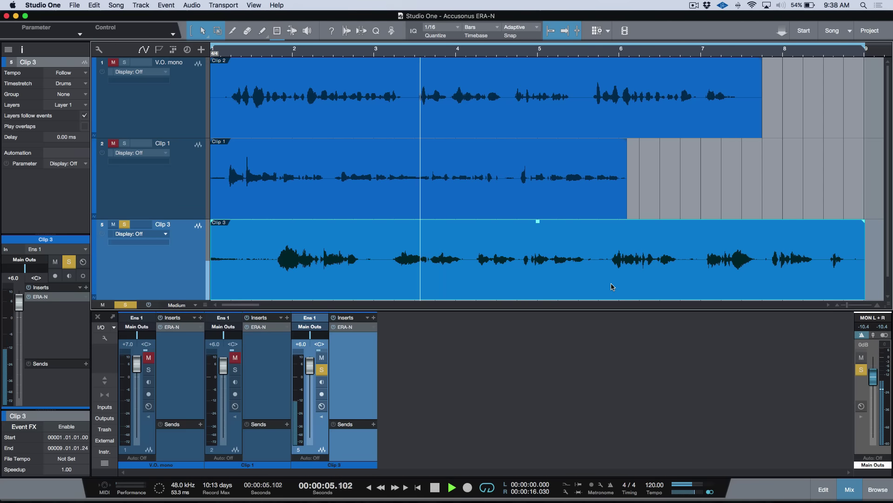
pyautogui.press('space')
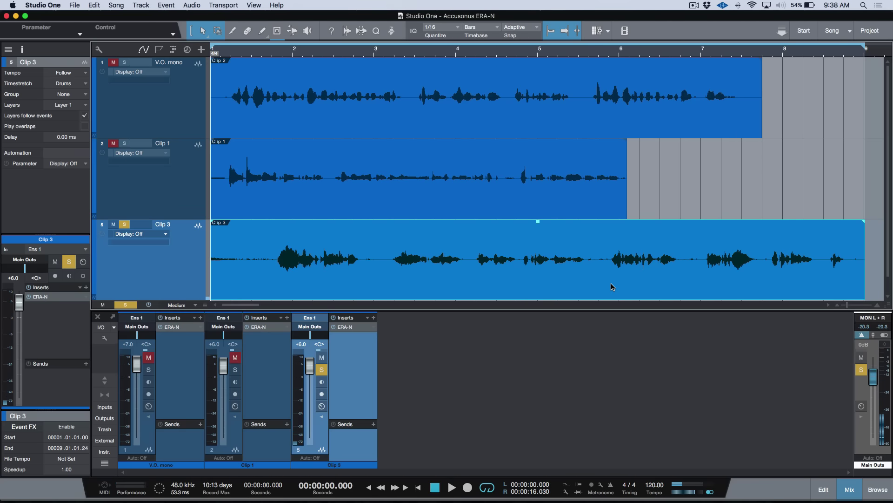
# Open V.O. mono's ERA-N editor and try the Processing knob, Bypass and A/B switch
pyautogui.click(184, 117)
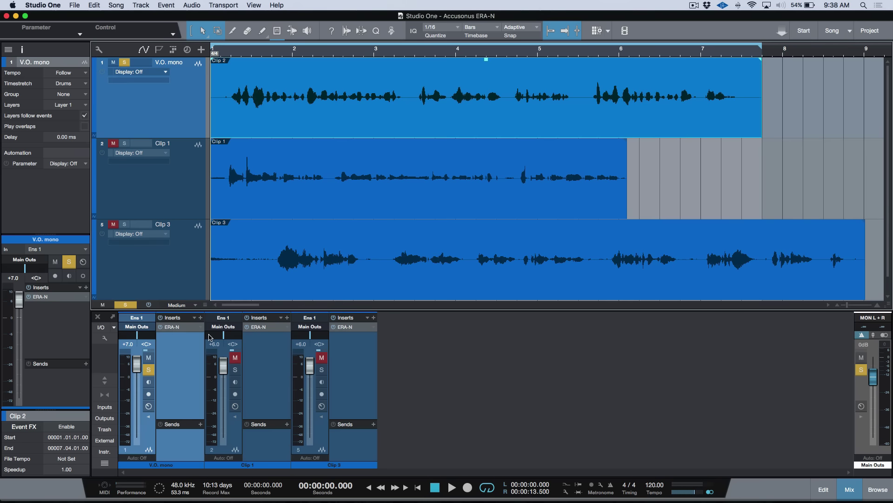
pyautogui.click(181, 327)
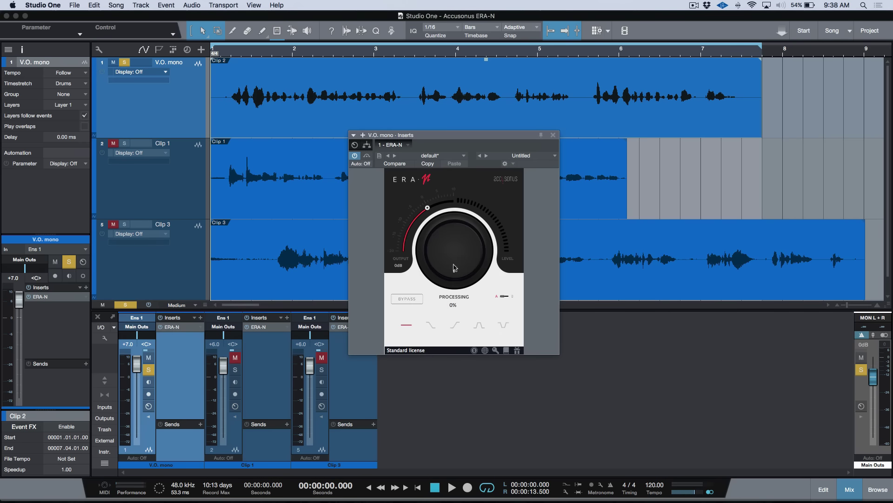
pyautogui.moveTo(457, 261); pyautogui.dragTo(472, 275)
pyautogui.click(408, 299)
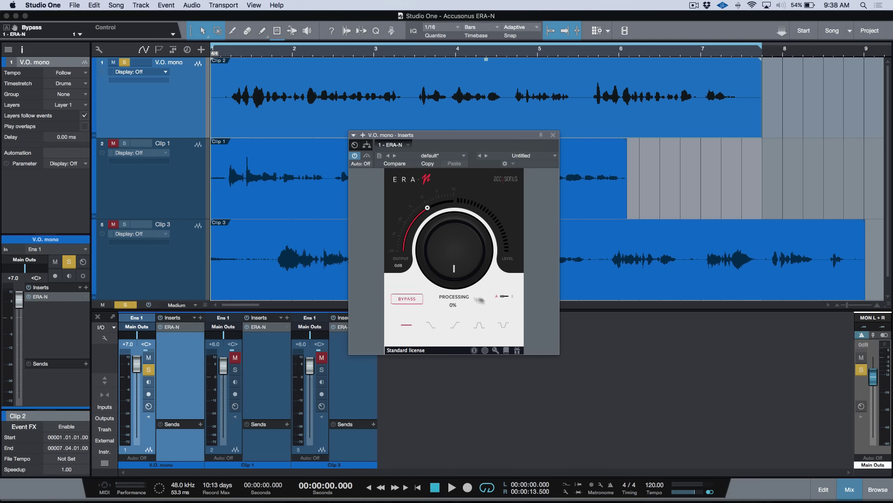
pyautogui.click(421, 301)
pyautogui.click(506, 297)
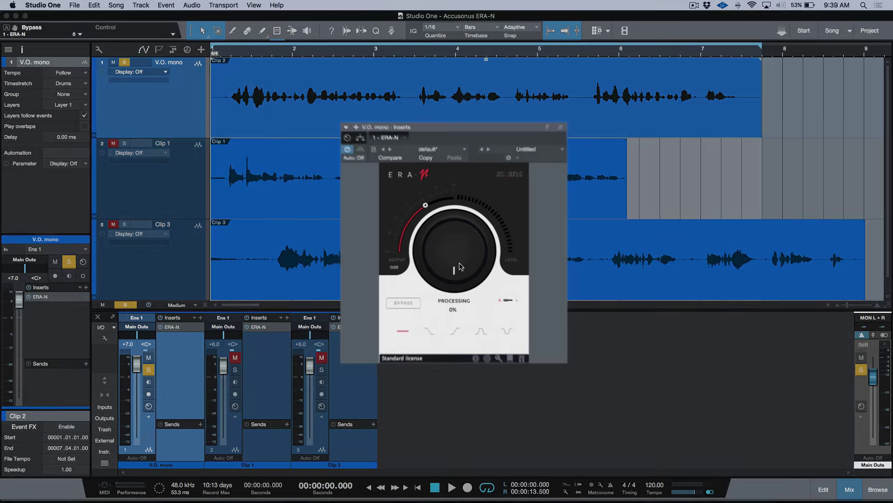
# During playback, set V.O. mono's ERA-N to 76% and A/B it, then set output to 1 dB
pyautogui.press('space')
pyautogui.moveTo(482, 270); pyautogui.dragTo(476, 144)
pyautogui.click(386, 329)
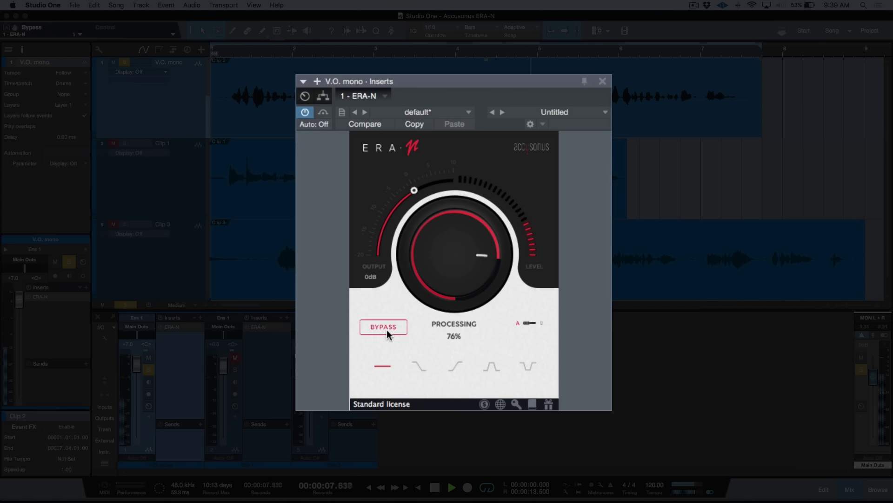
pyautogui.click(386, 329)
pyautogui.click(387, 329)
pyautogui.click(386, 330)
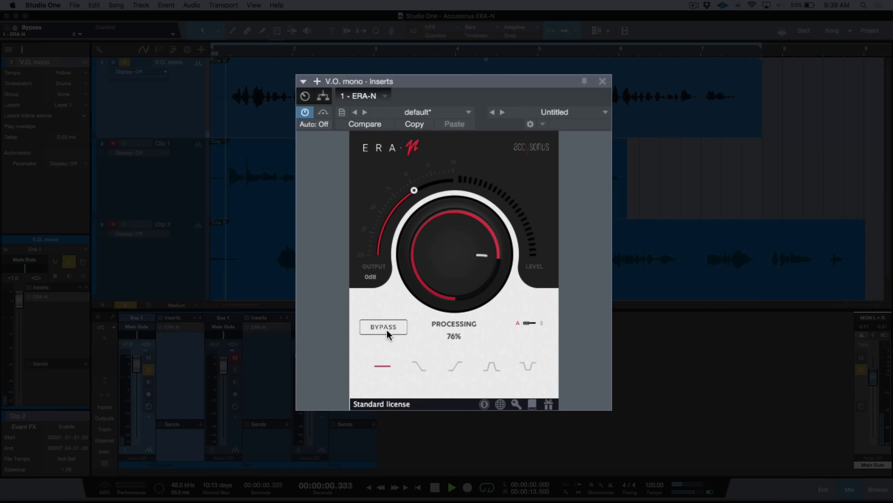
pyautogui.click(386, 330)
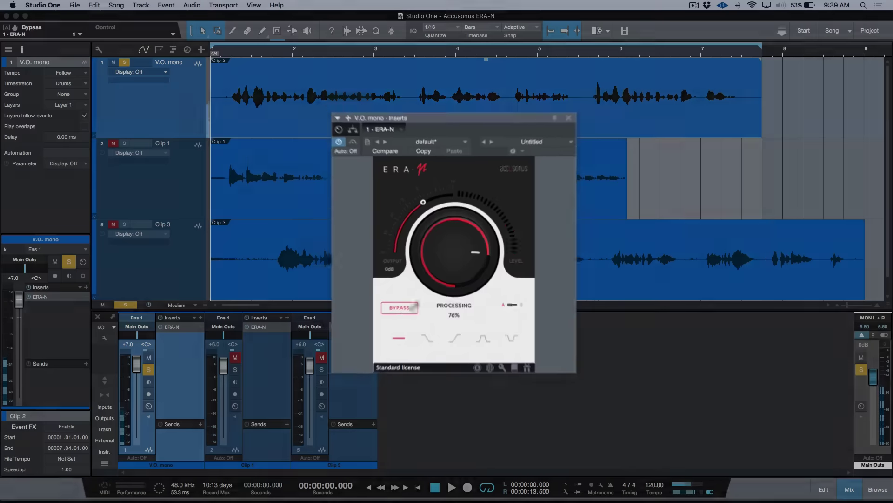
pyautogui.press('space')
pyautogui.moveTo(433, 215)
pyautogui.mouseDown()
pyautogui.moveTo(426, 218)
pyautogui.moveTo(431, 210)
pyautogui.mouseUp()
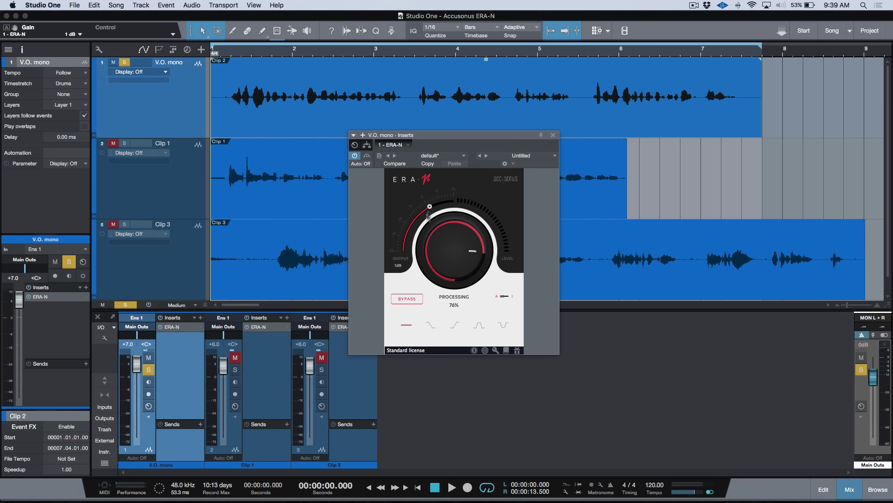
# Raise Clip 1's ERA-N processing and set its output to 1 dB
pyautogui.click(181, 173)
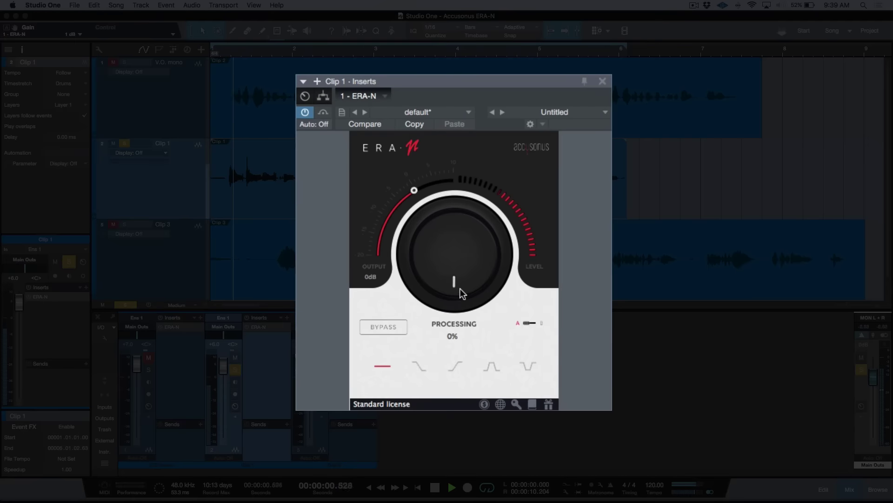
pyautogui.moveTo(458, 274); pyautogui.dragTo(484, 160)
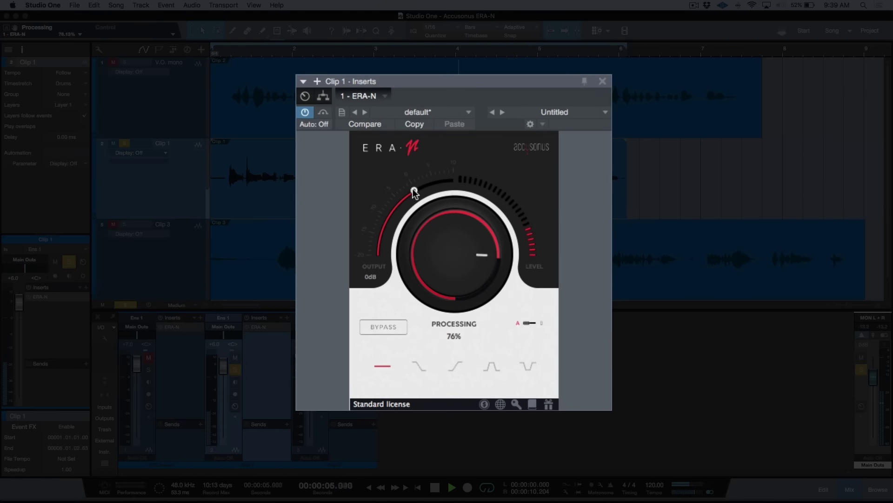
pyautogui.moveTo(412, 189); pyautogui.dragTo(415, 186)
pyautogui.moveTo(460, 246); pyautogui.dragTo(460, 239)
# A/B Clip 1 with Bypass, settling at 72%, then raise Clip 3's processing to 72%
pyautogui.click(380, 326)
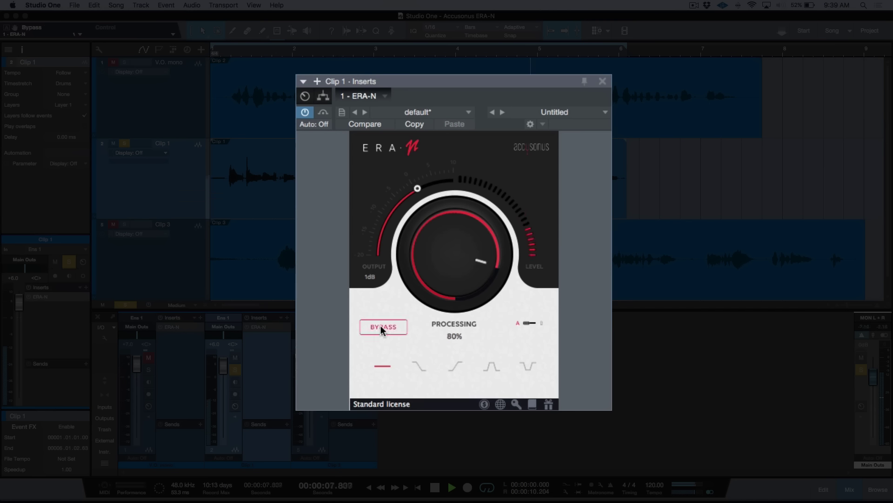
pyautogui.click(381, 326)
pyautogui.click(380, 327)
pyautogui.click(380, 325)
pyautogui.moveTo(477, 270); pyautogui.dragTo(478, 284)
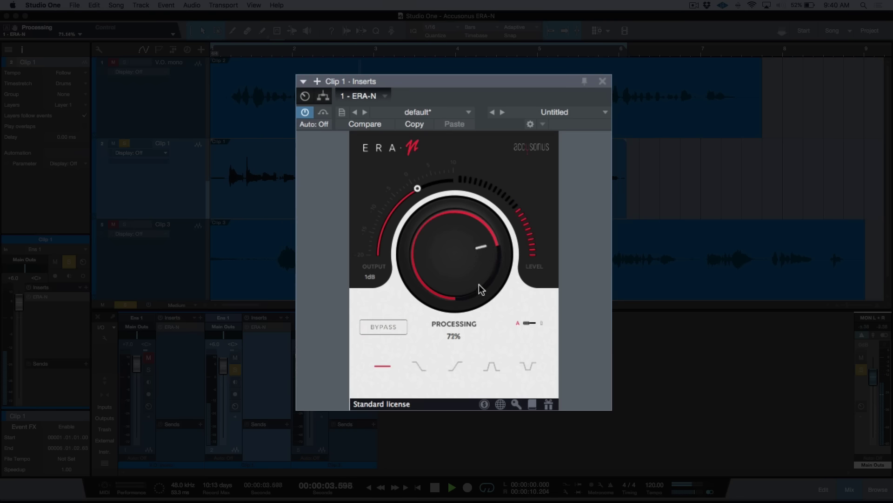
pyautogui.click(385, 325)
pyautogui.click(388, 323)
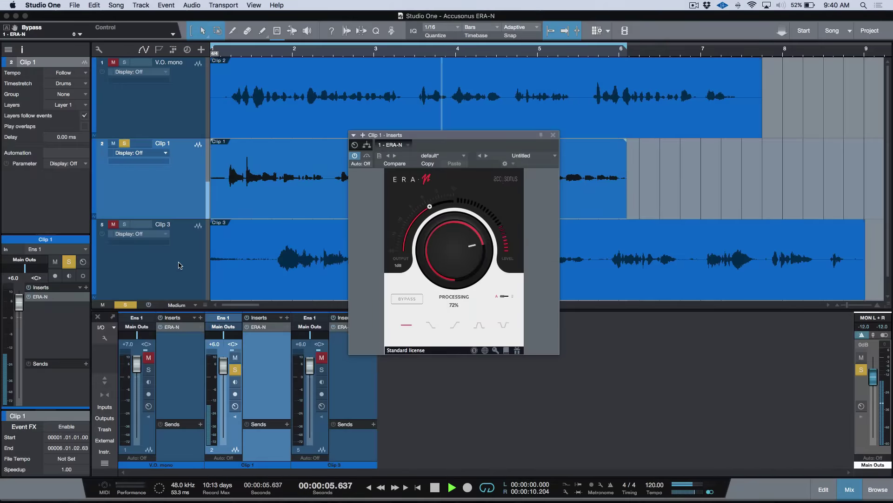
pyautogui.click(179, 266)
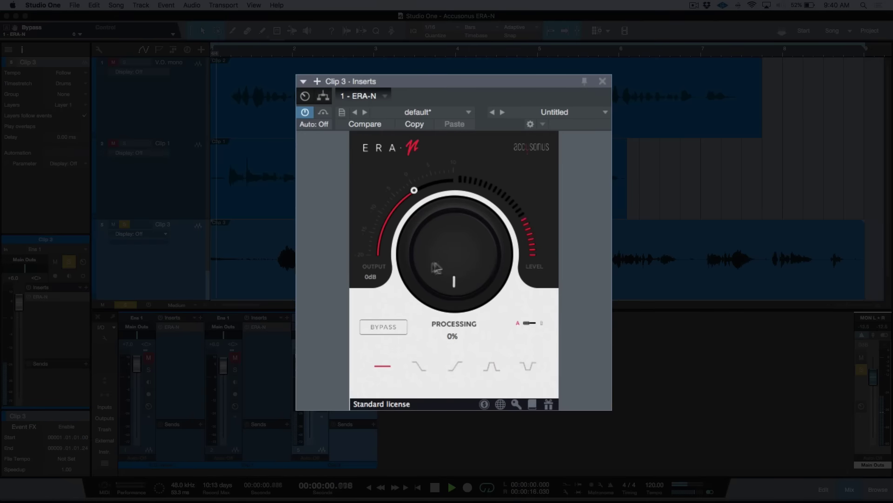
pyautogui.moveTo(436, 267); pyautogui.dragTo(472, 157)
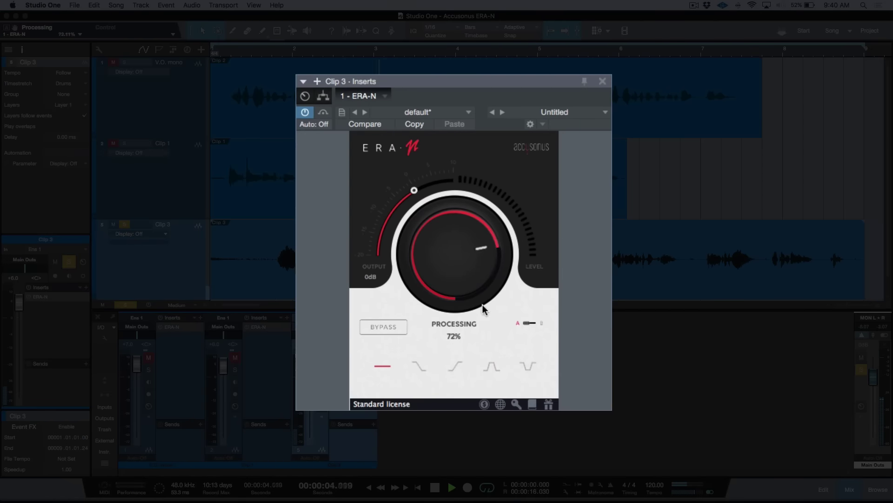
# Raise Clip 3's processing to 76% and compare it against the bypassed sound
pyautogui.moveTo(484, 309); pyautogui.dragTo(477, 275)
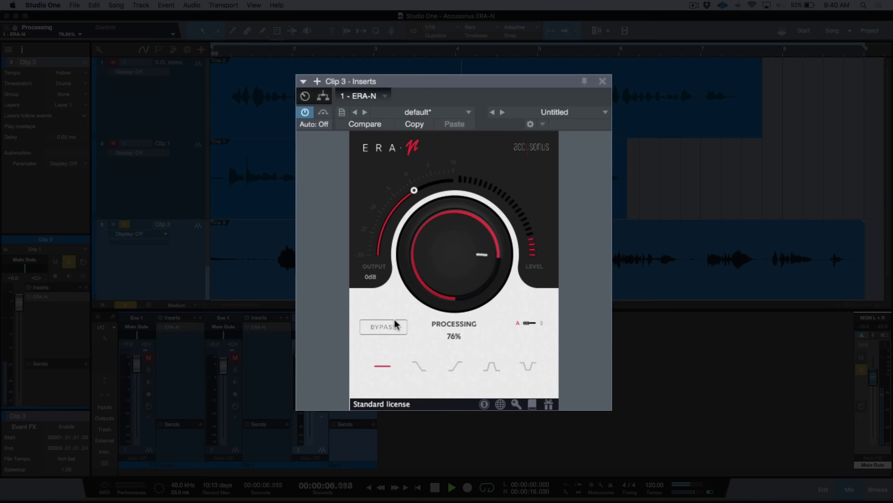
pyautogui.click(379, 328)
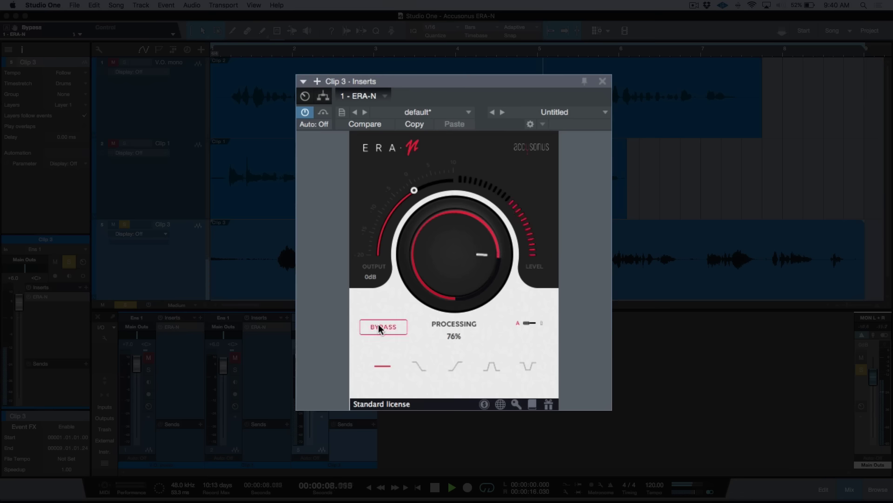
pyautogui.click(380, 328)
pyautogui.click(380, 327)
pyautogui.press('space')
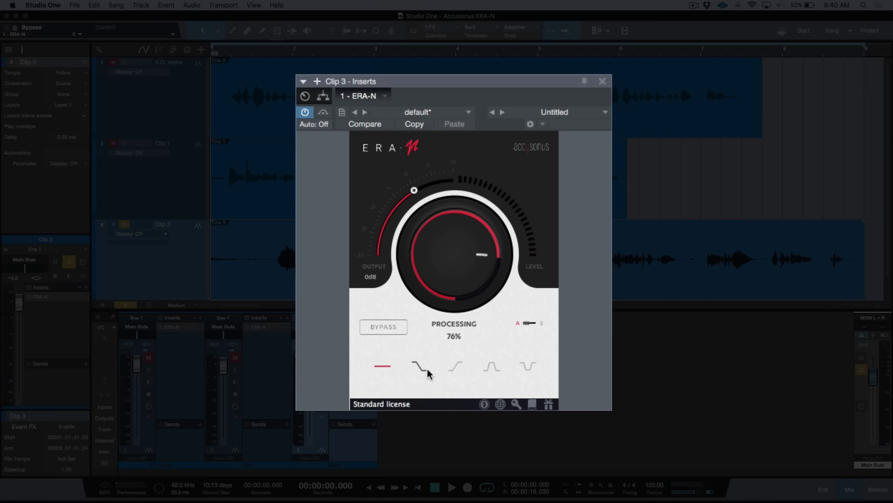
# Audition Clip 3 with the high-frequency focus filter, A/B against bypass
pyautogui.click(454, 367)
pyautogui.press('space')
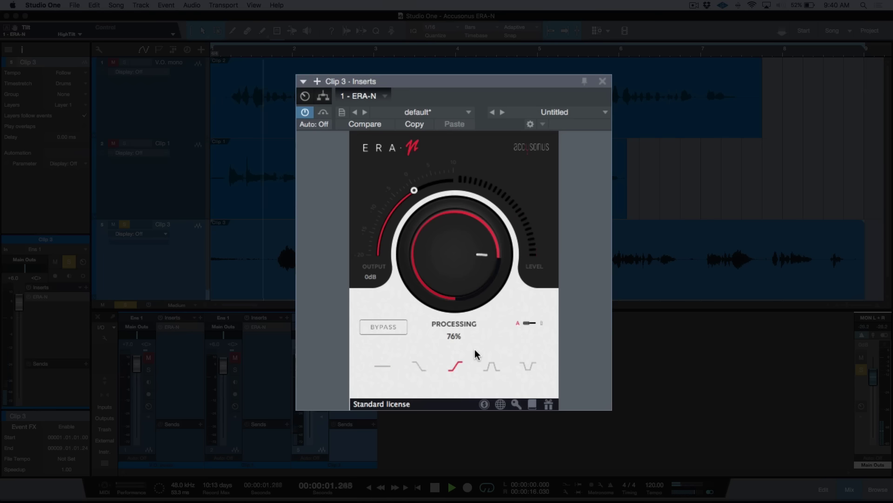
pyautogui.click(388, 330)
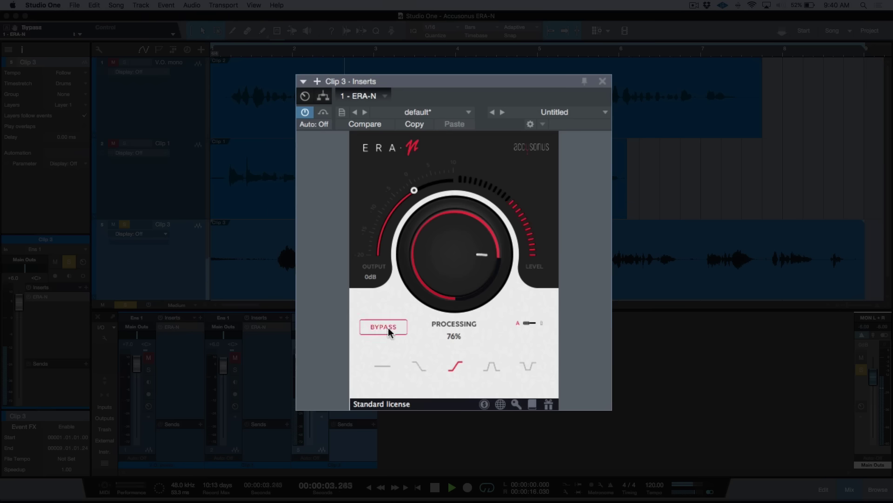
pyautogui.click(389, 331)
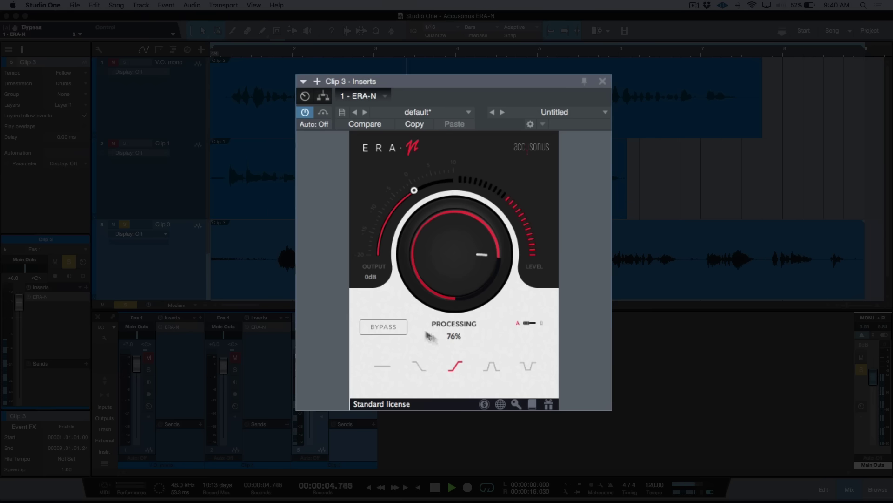
# Try the band-shaped frequency focus and compare it against the bypassed sound
pyautogui.click(491, 368)
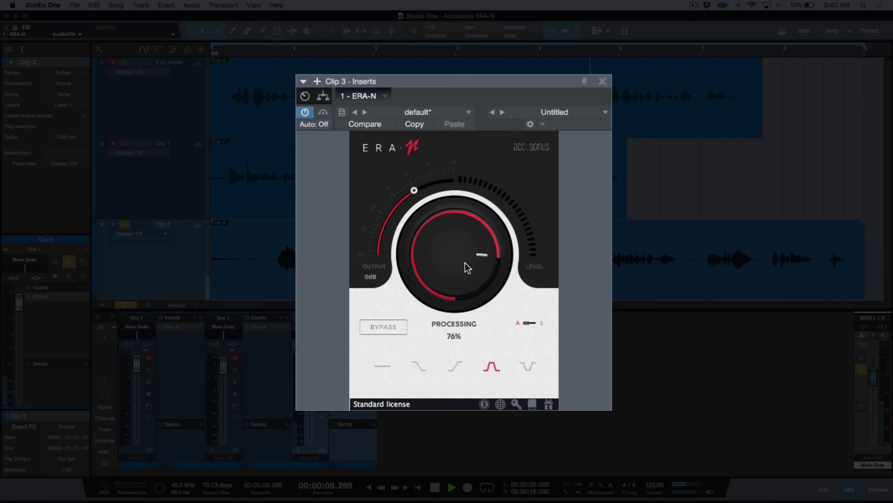
pyautogui.scroll(1, 468, 267)
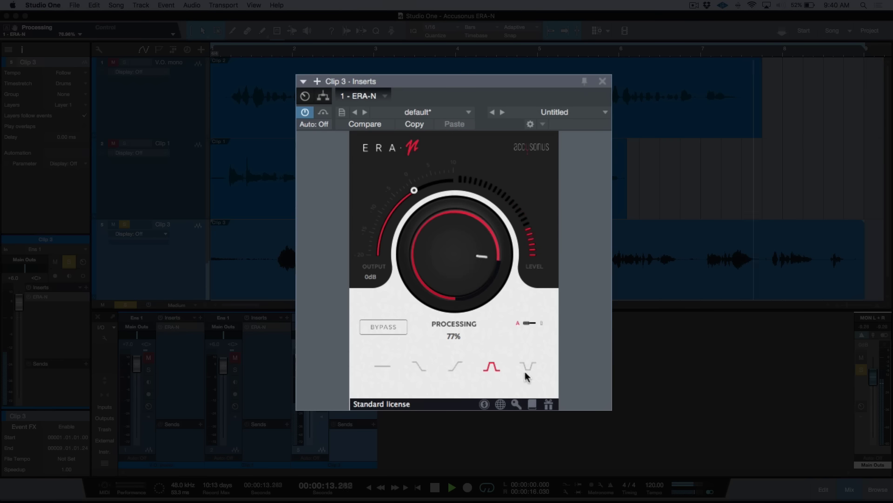
pyautogui.click(375, 328)
pyautogui.click(374, 328)
pyautogui.click(374, 328)
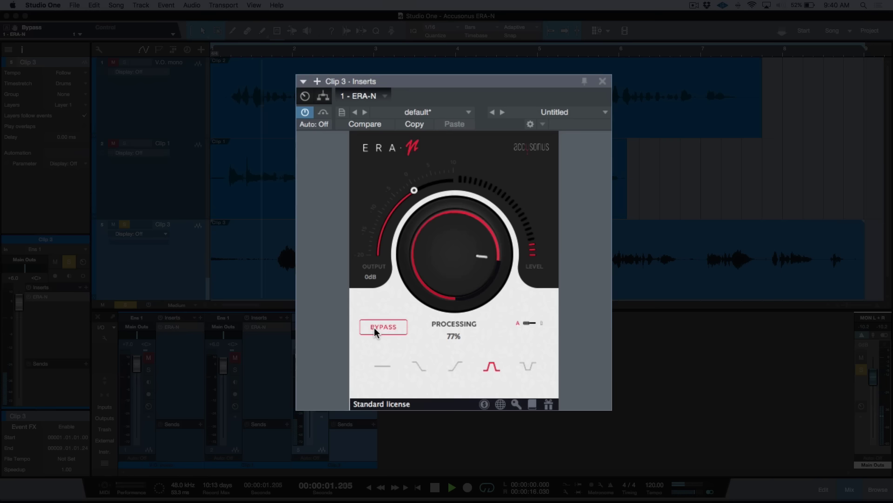
pyautogui.click(403, 327)
pyautogui.press('space')
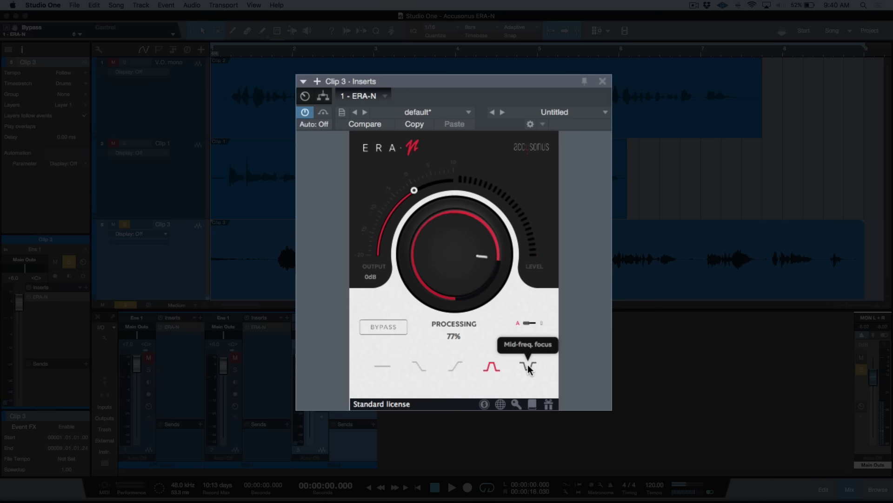
# Try the mid focus, then settle on flat full-range focus at 78% processing
pyautogui.click(529, 367)
pyautogui.press('space')
pyautogui.moveTo(463, 270)
pyautogui.mouseDown()
pyautogui.moveTo(465, 283)
pyautogui.moveTo(469, 274)
pyautogui.mouseUp()
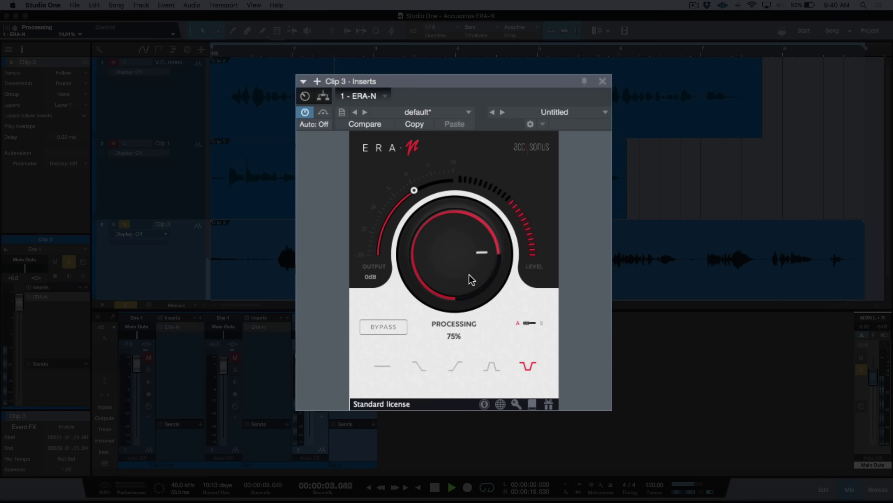
pyautogui.click(490, 369)
pyautogui.moveTo(463, 256); pyautogui.dragTo(465, 253)
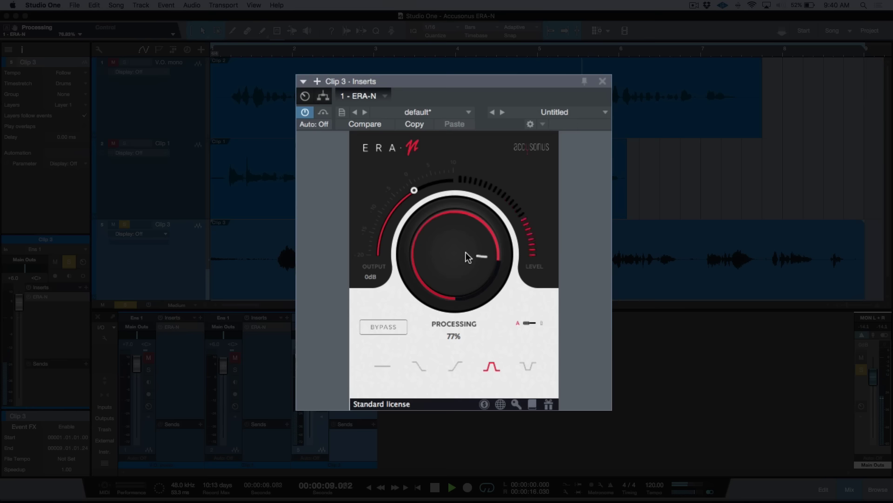
pyautogui.click(385, 367)
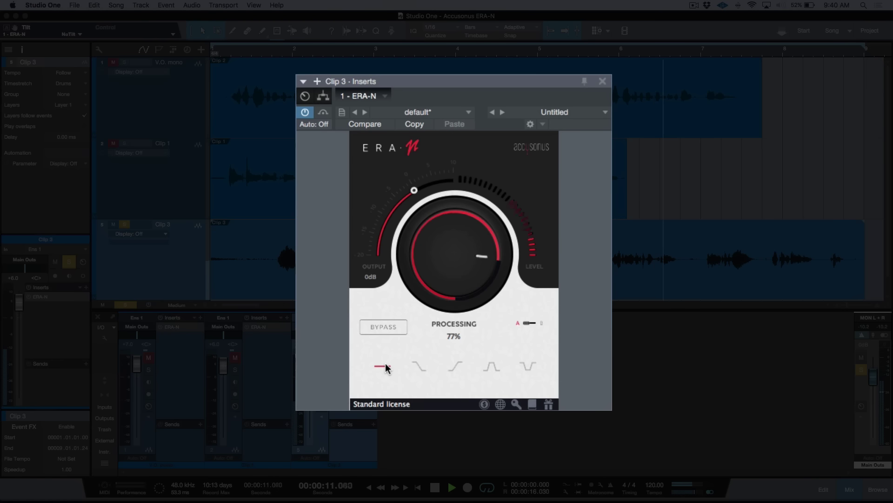
pyautogui.moveTo(450, 272); pyautogui.dragTo(451, 273)
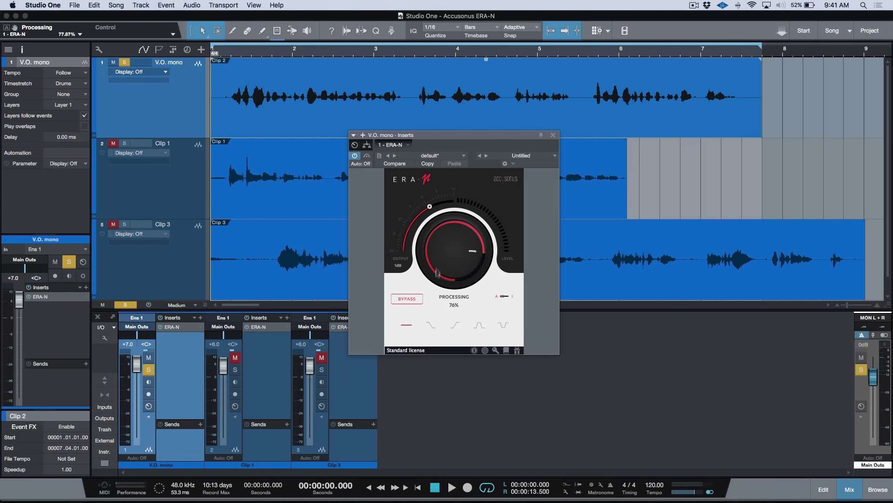
# A/B V.O. mono's 76% noise reduction, then move down to the Clip 1 track
pyautogui.press('space')
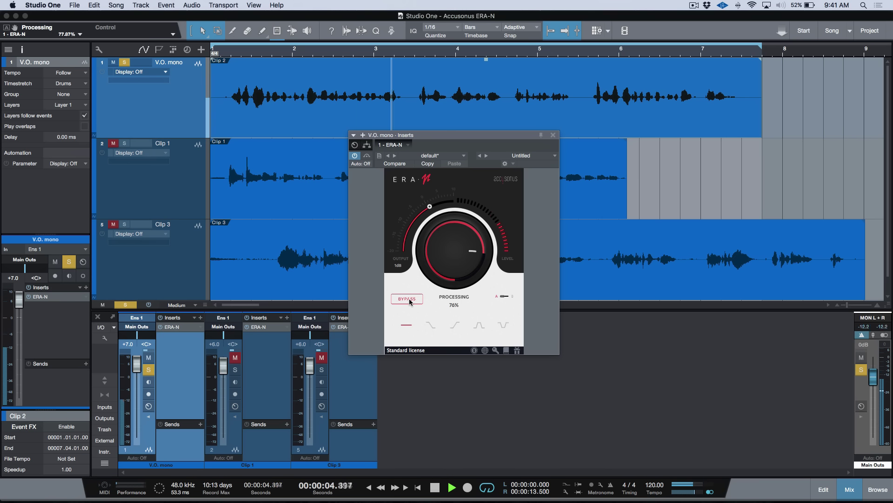
pyautogui.press('space')
pyautogui.click(407, 300)
pyautogui.press('space')
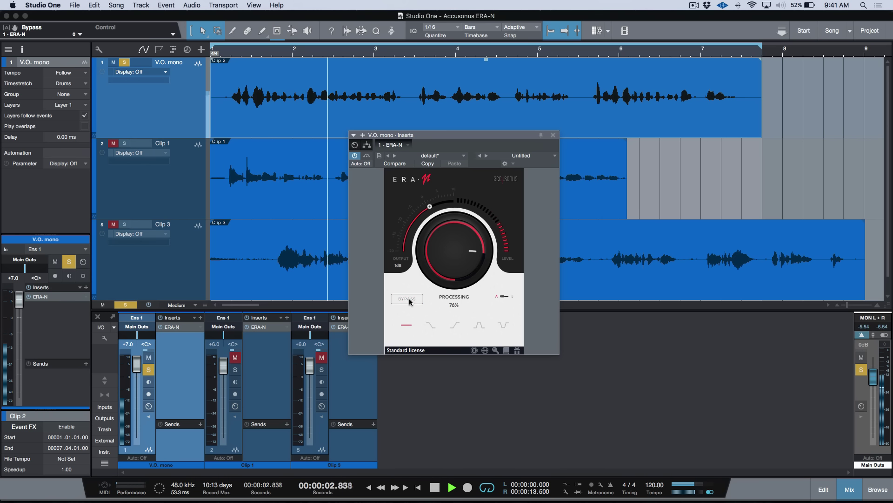
pyautogui.press('space')
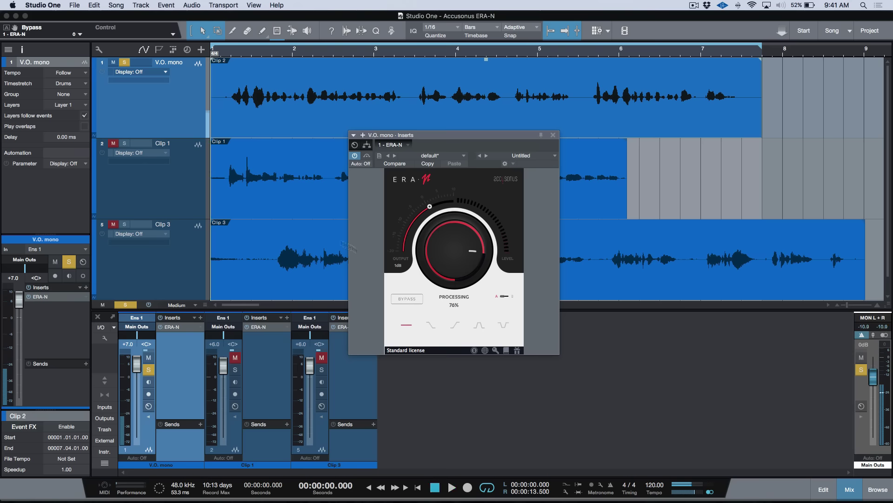
pyautogui.press('Down')
# Compare Clip 1's 72% noise reduction with and without Bypass during playback
pyautogui.click(408, 299)
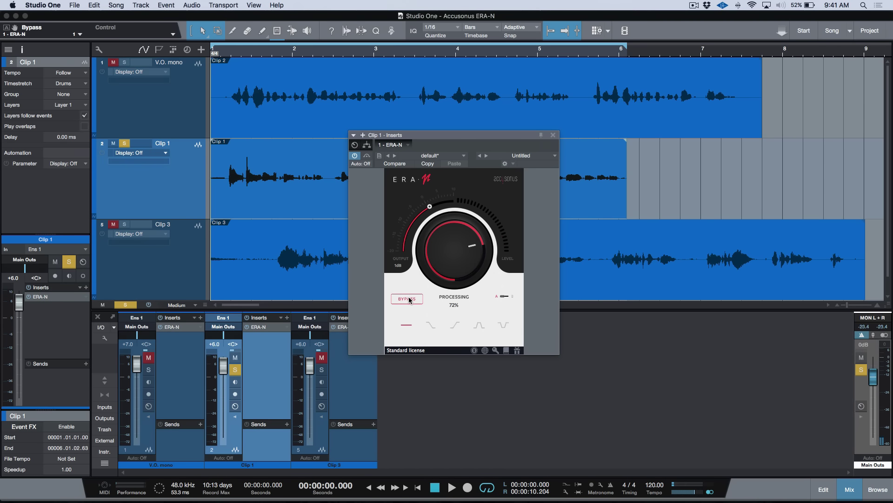
pyautogui.press('space')
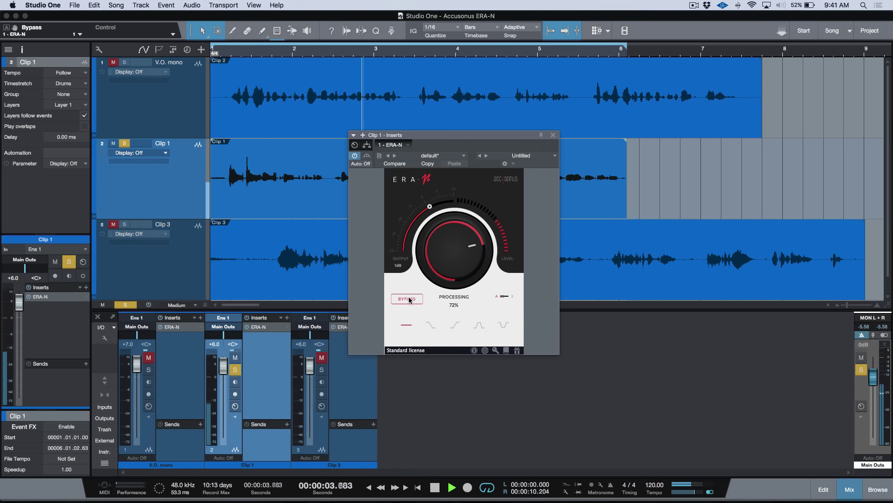
pyautogui.press('space')
pyautogui.click(409, 300)
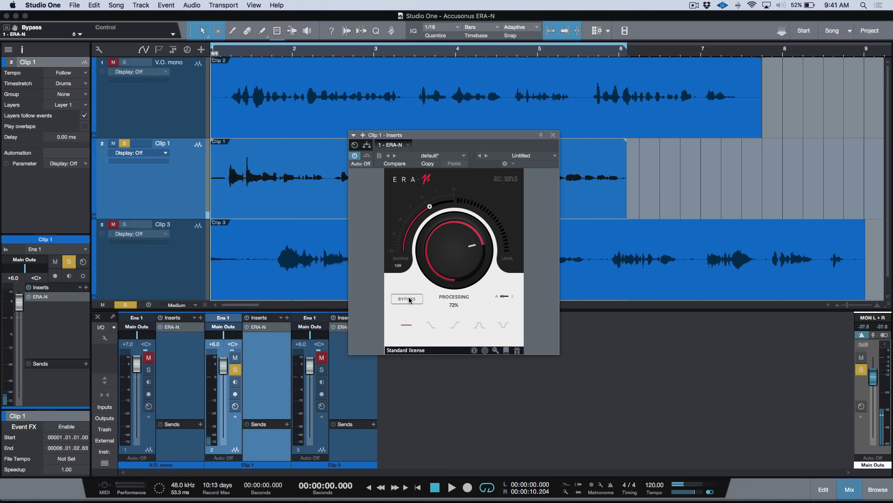
pyautogui.press('space')
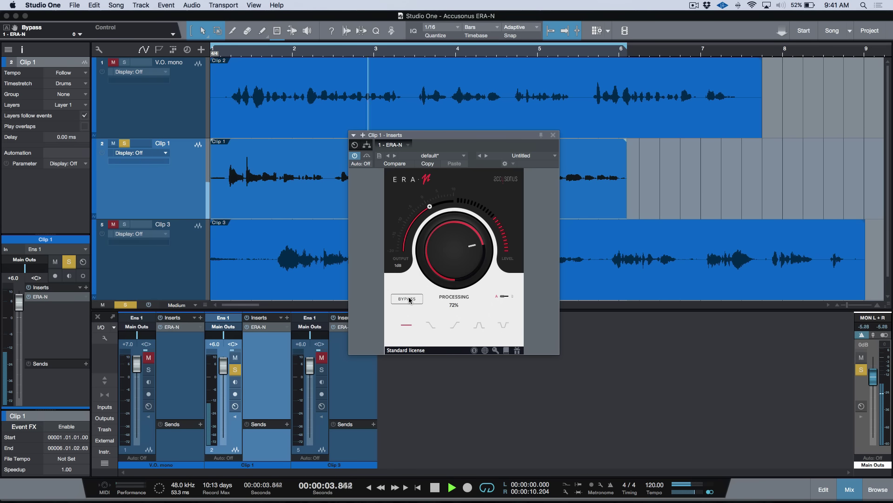
pyautogui.press('space')
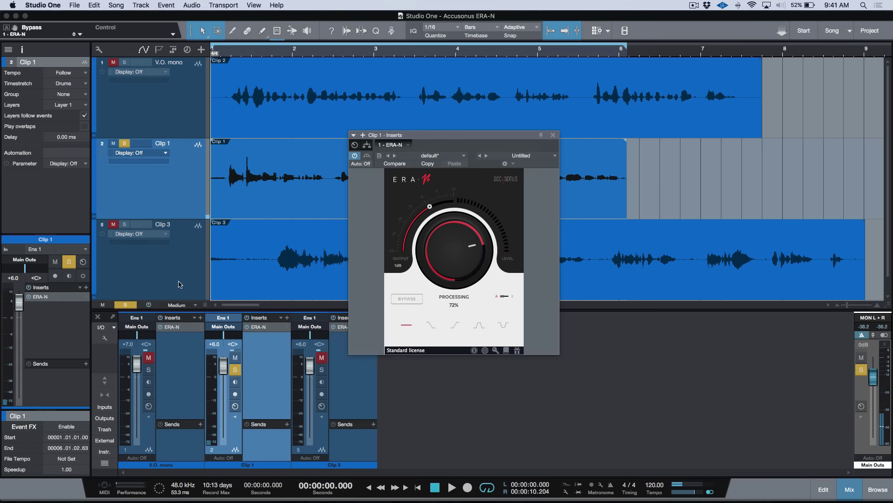
# Move to the Clip 3 track and play it with ERA-N bypassed
pyautogui.press('Down')
pyautogui.click(408, 299)
pyautogui.press('space')
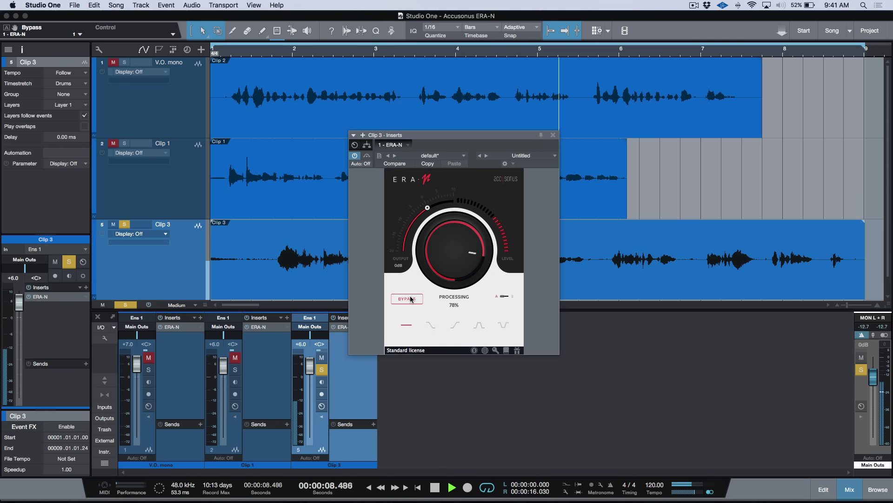
# Re-enable Clip 3's ERA-N, raise its output to 1 dB and switch to B settings
pyautogui.press('space')
pyautogui.click(410, 299)
pyautogui.press('space')
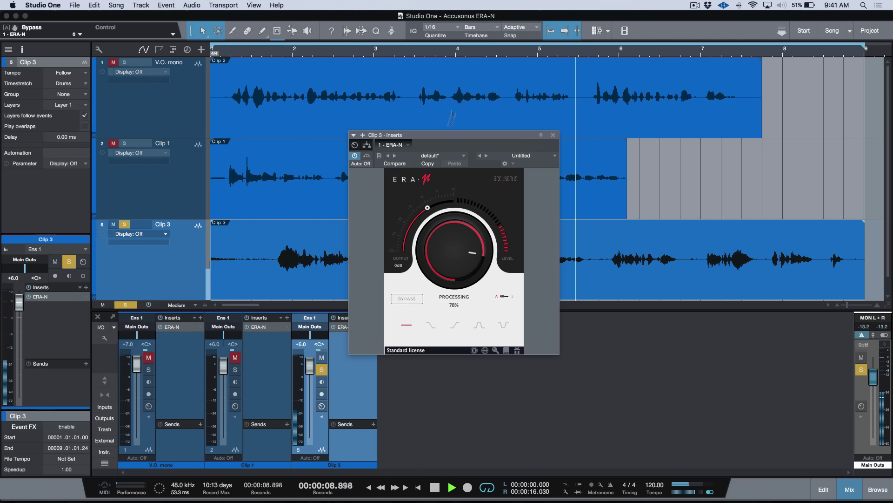
pyautogui.moveTo(429, 208); pyautogui.dragTo(430, 205)
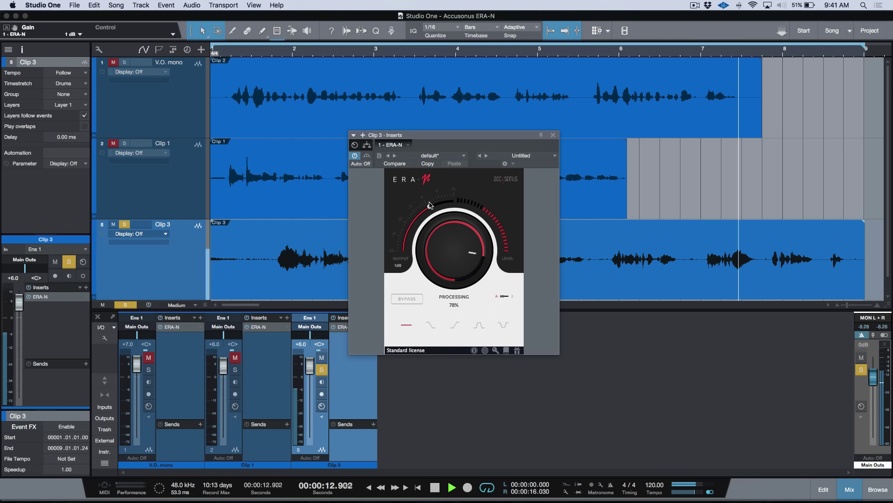
pyautogui.press('space')
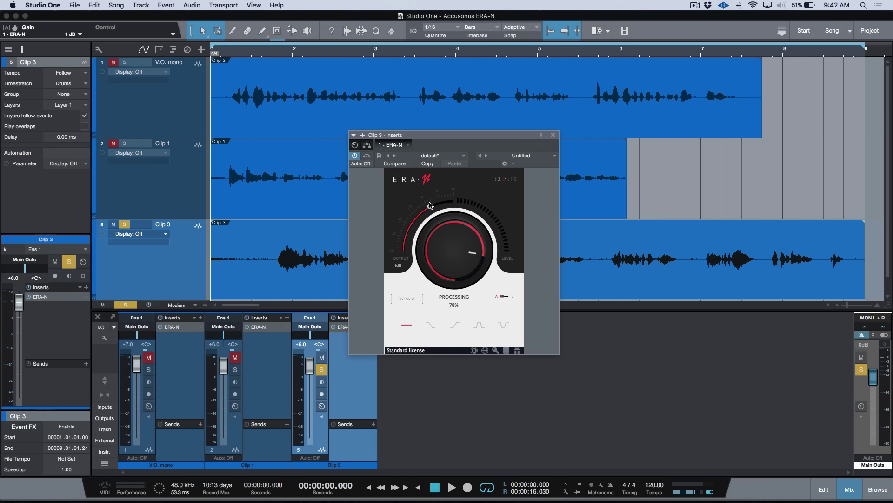
pyautogui.click(505, 297)
# Switch to Chrome showing the accusonus ERA-N product page with its $39 intro price
pyautogui.press('super+Tab')
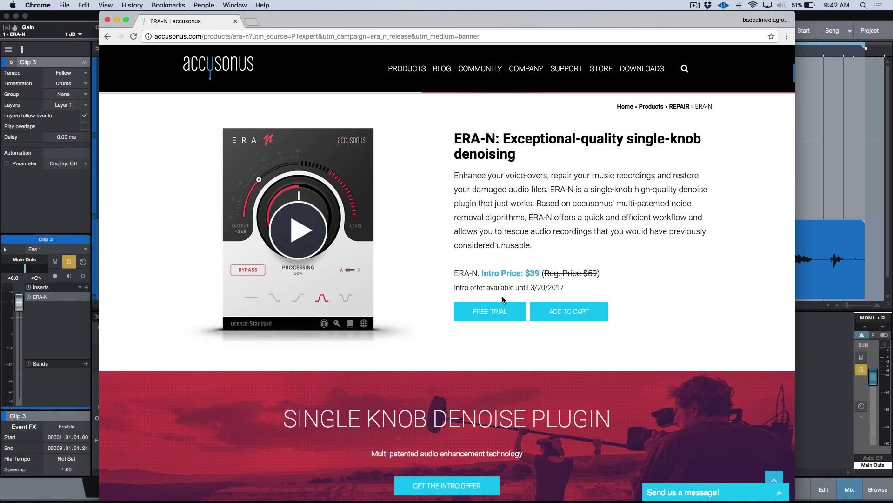
# Switch back to Studio One to show Clip 3's ERA-N editor at 78% processing and 1 dB output
pyautogui.press('super+Tab')
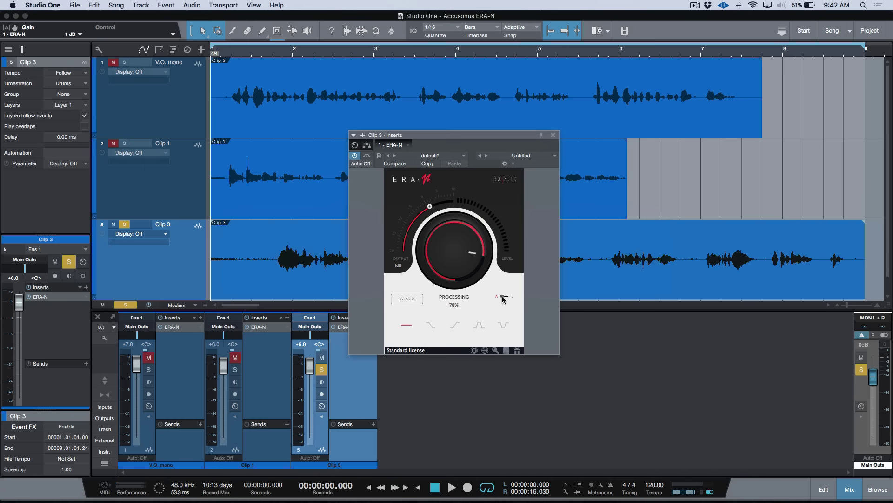